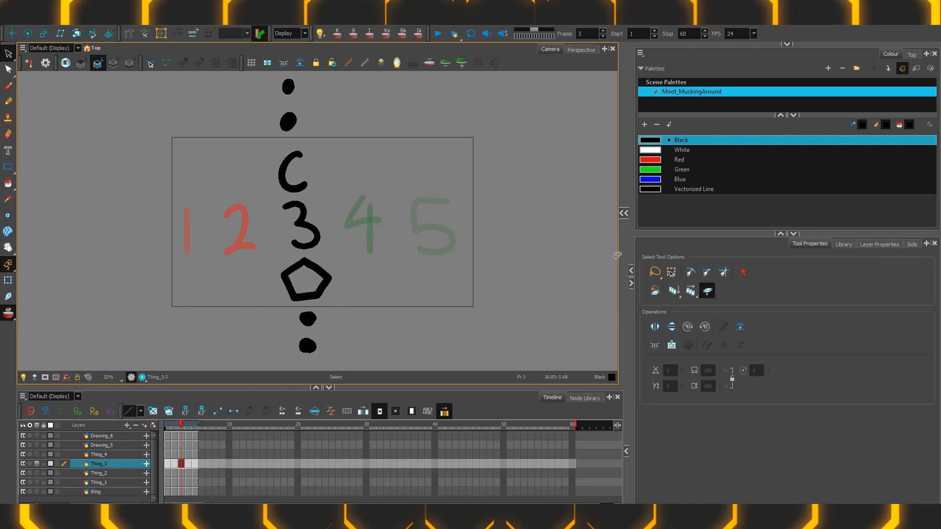
Enlarge the Drawing view and compare the onion skins of the Drawing_6, Drawing_5 and Thing_3 layers
mouse_move(621, 258)
mouse_down()
mouse_move(172, 266)
mouse_move(10, 289)
mouse_up()
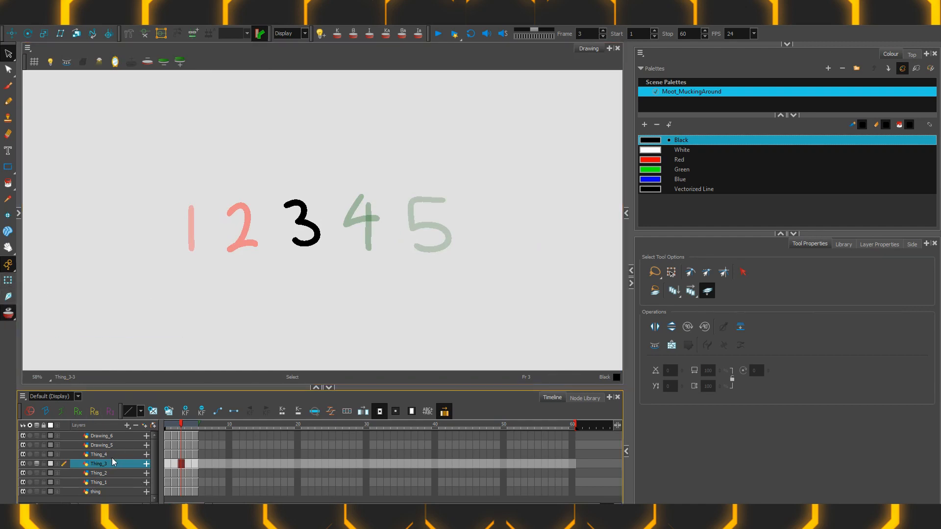
click(122, 439)
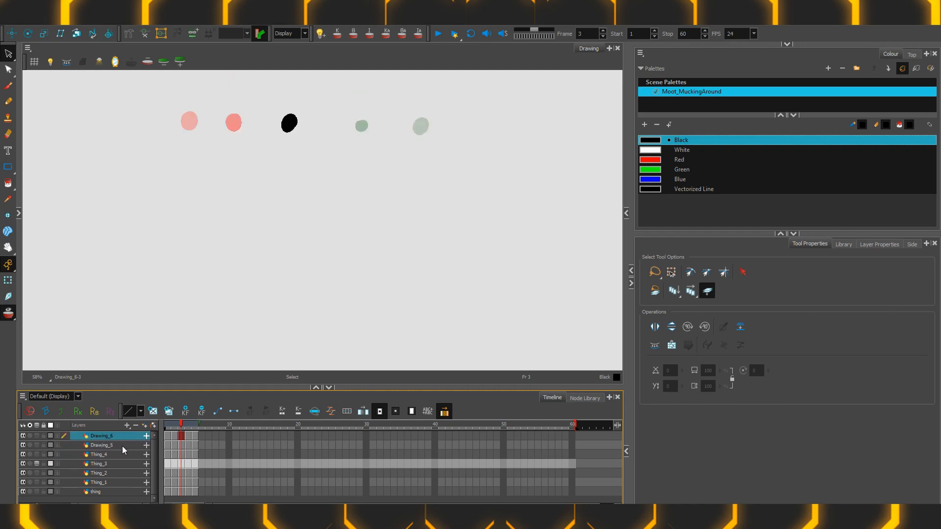
click(122, 446)
click(123, 464)
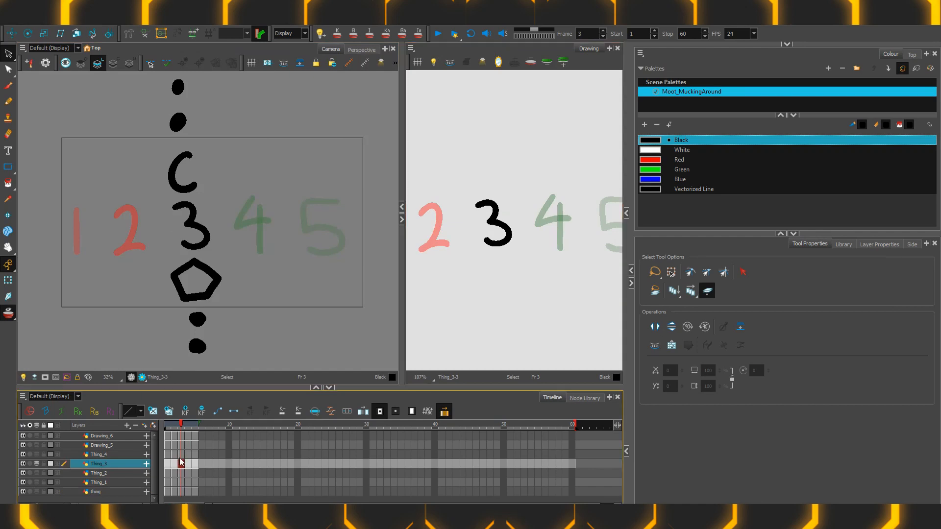
Step the layer selection from Thing_3 up to Drawing_6 and back, comparing onion skins in the Camera and Drawing views
key(Up)
key(Up)
key(Up)
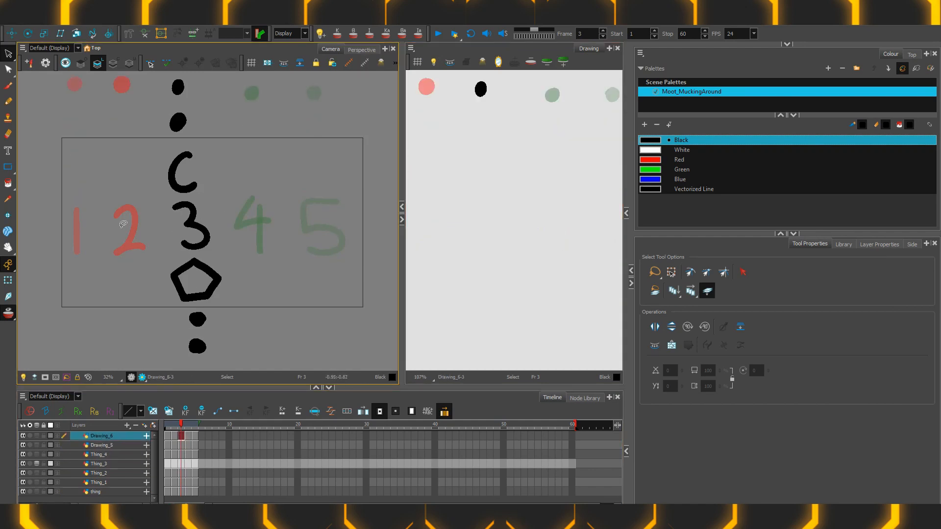
key(Down)
key(Down)
key(Down)
Expand the Drawing view over the Camera view and examine frame 3's onion skin on each layer, returning to Thing_3
drag(407, 326, 10, 326)
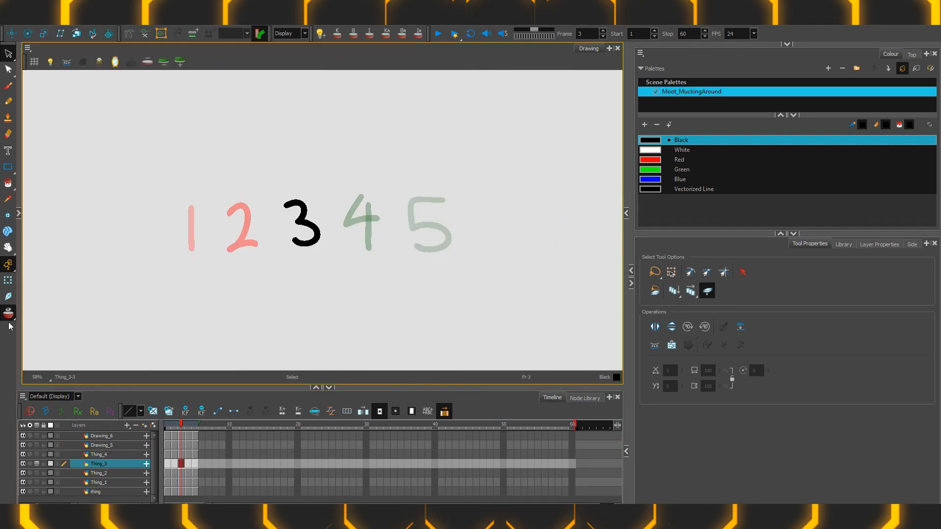
key(Up)
key(Up)
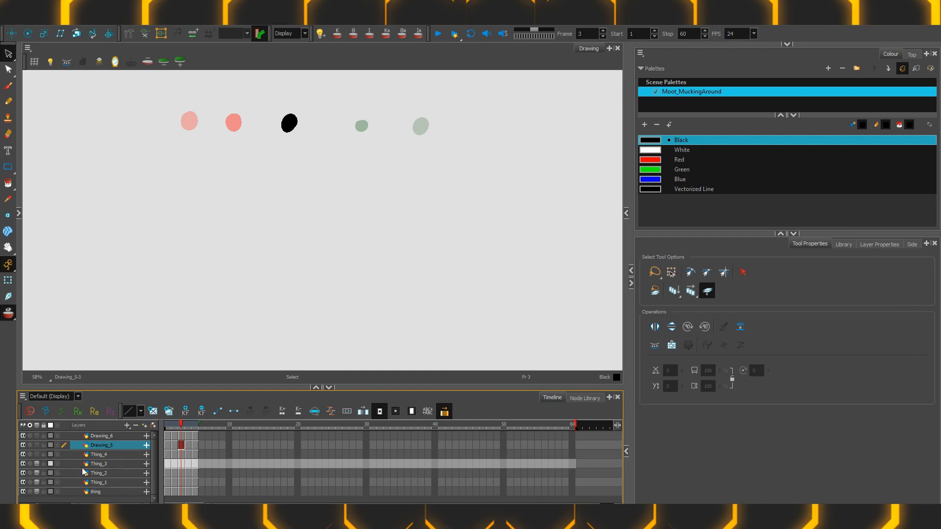
click(181, 436)
key(Down)
key(Down)
key(Down)
key(Down)
key(Down)
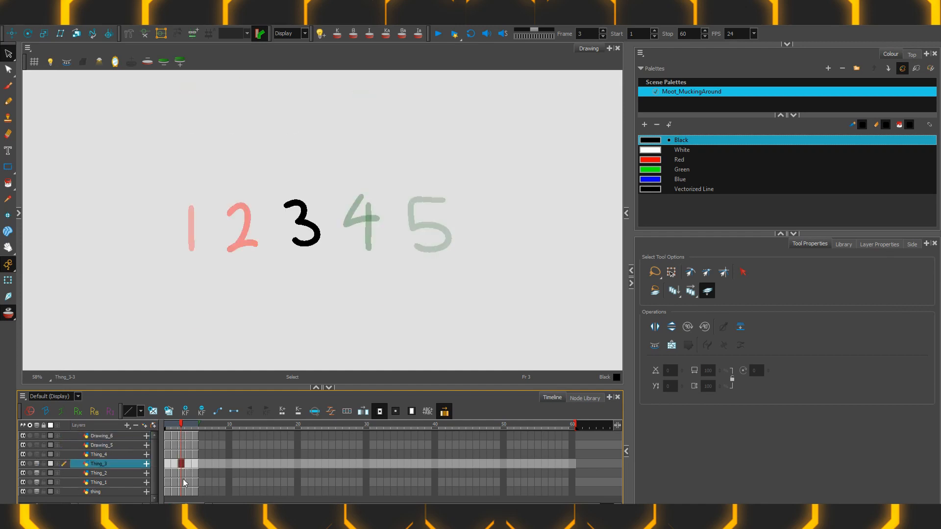
Turn off the onion skin display with Thing_4 selected, and enable the onion skin option on the Thing_2 layer
shift+click(116, 456)
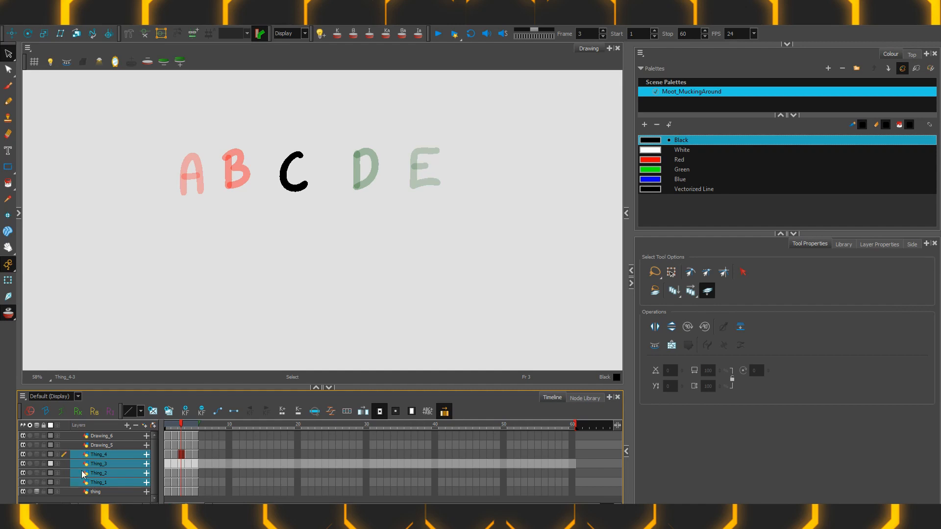
click(182, 455)
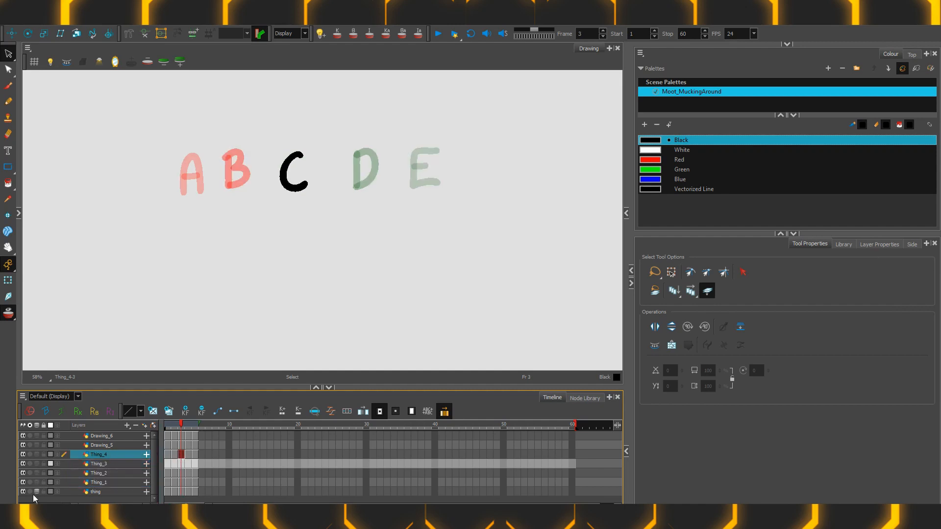
key(alt+o)
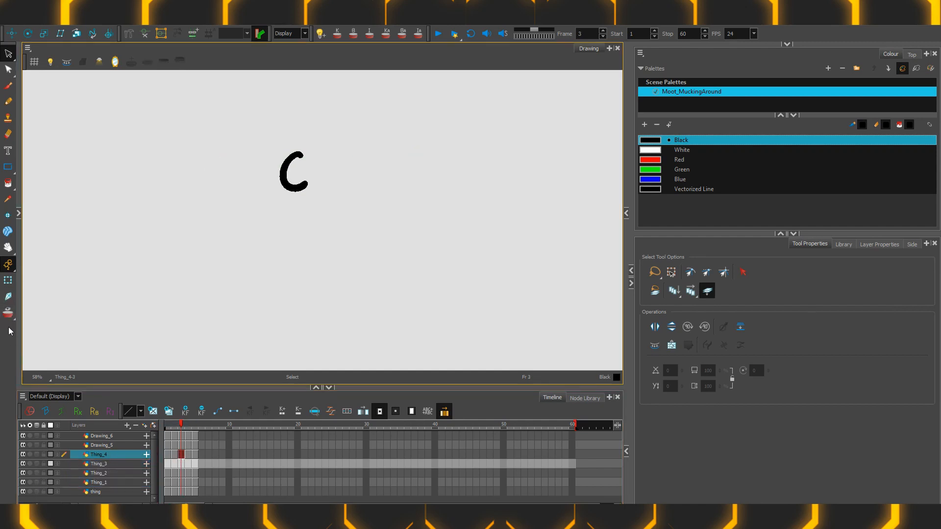
click(37, 473)
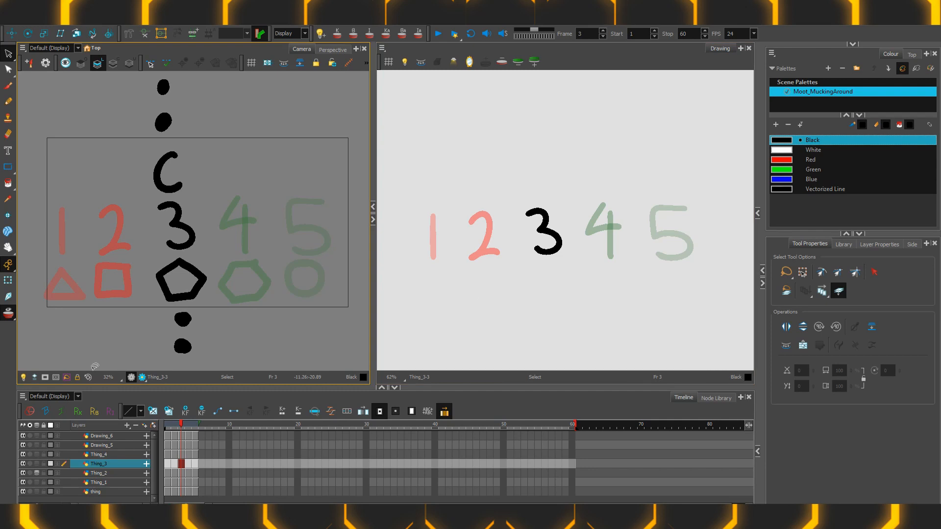
Turn on the light table in the Camera and Drawing views, and enable onion skin for the Thing_4 and Drawing_5 layers
click(23, 378)
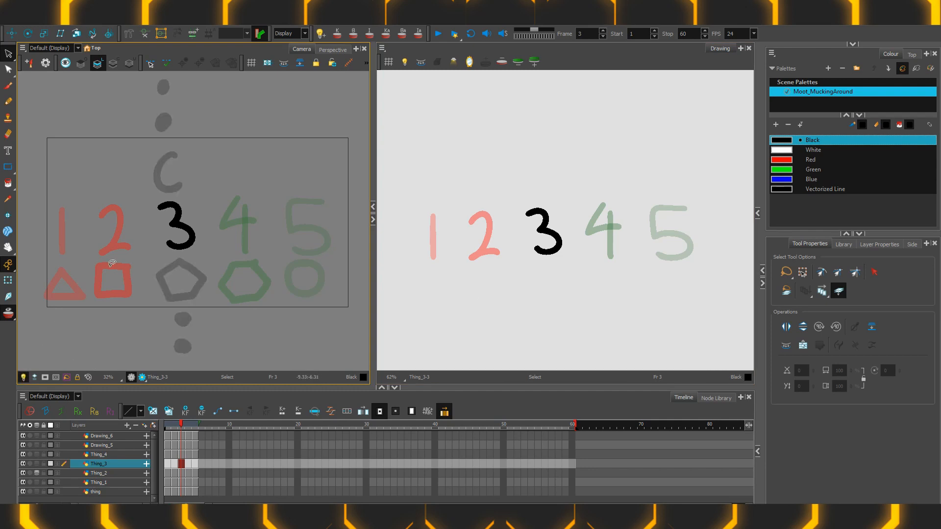
click(405, 62)
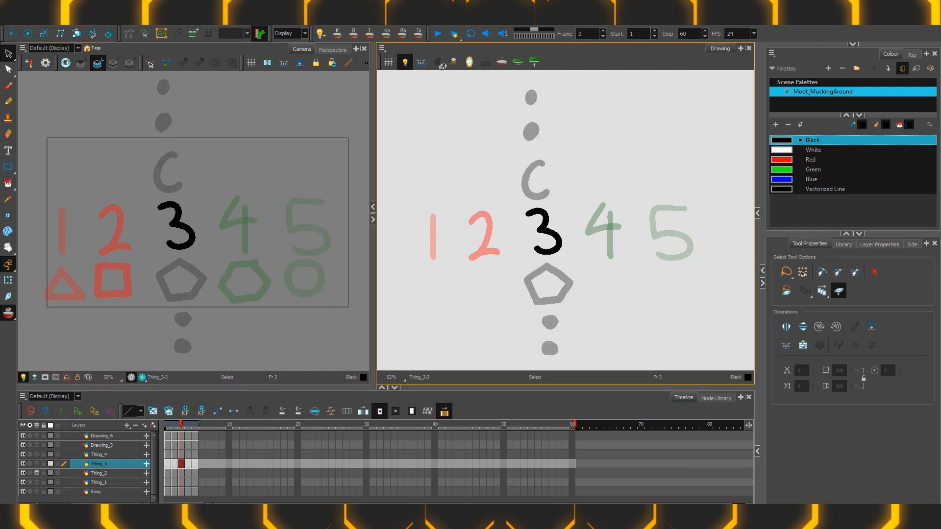
click(37, 454)
click(37, 445)
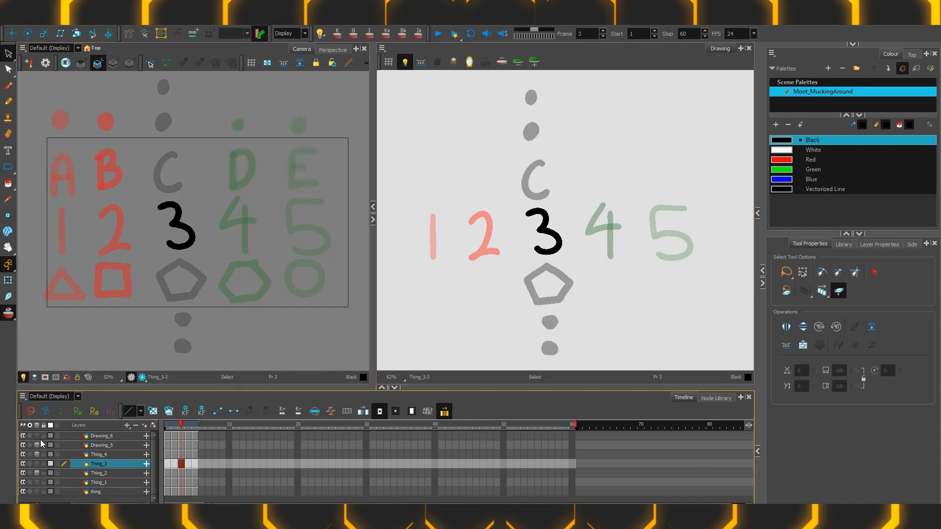
Expand the Drawing view over the Camera view and enable onion skin for other elements
drag(374, 294, 352, 294)
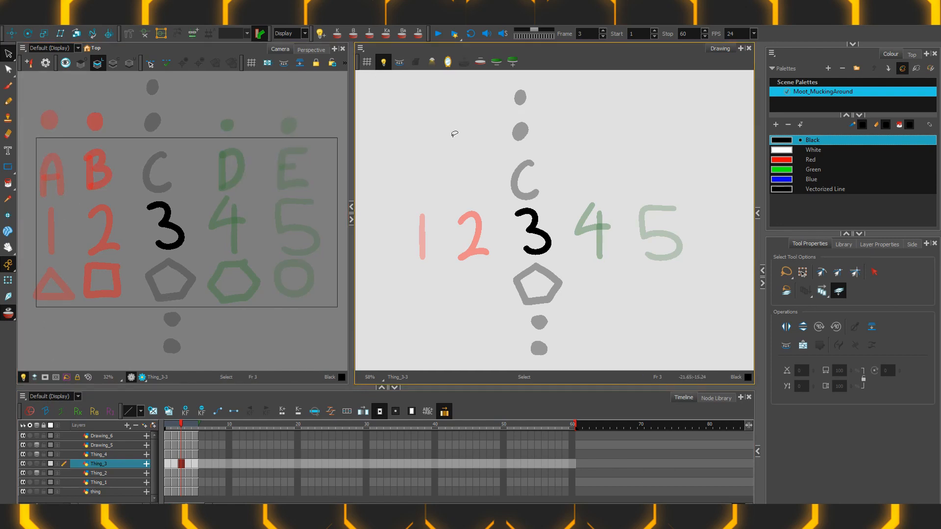
drag(351, 336, 14, 313)
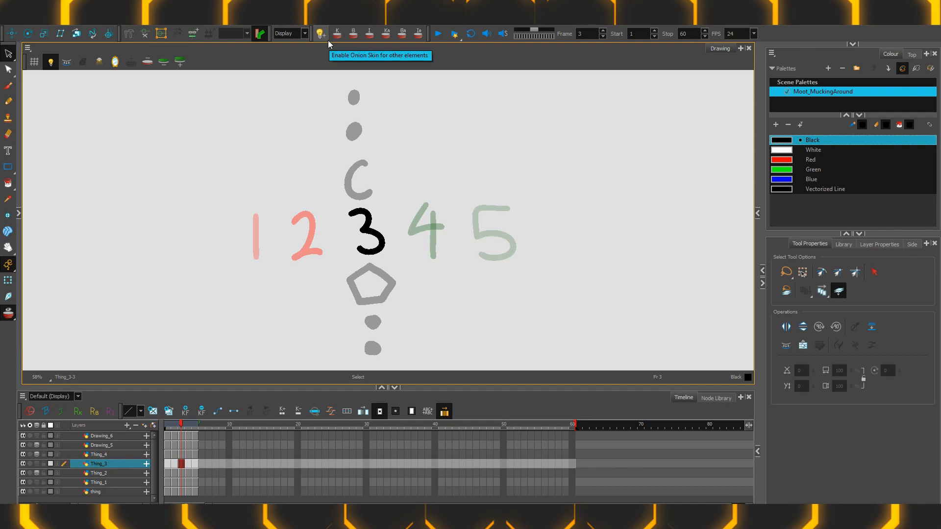
right_click(243, 36)
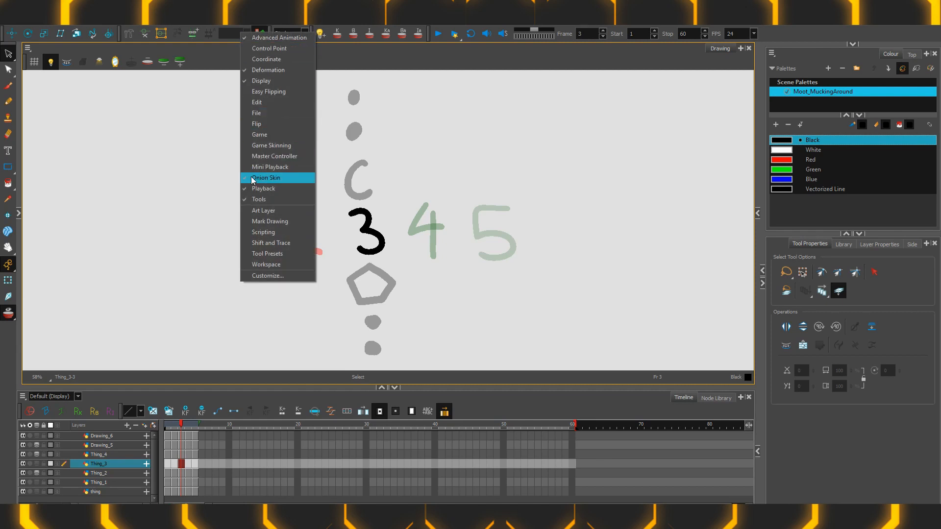
key(Escape)
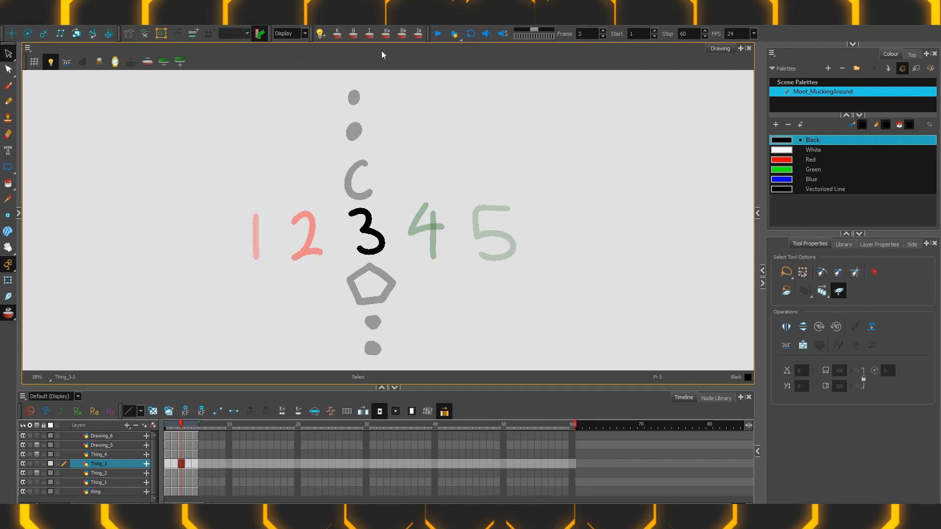
click(320, 35)
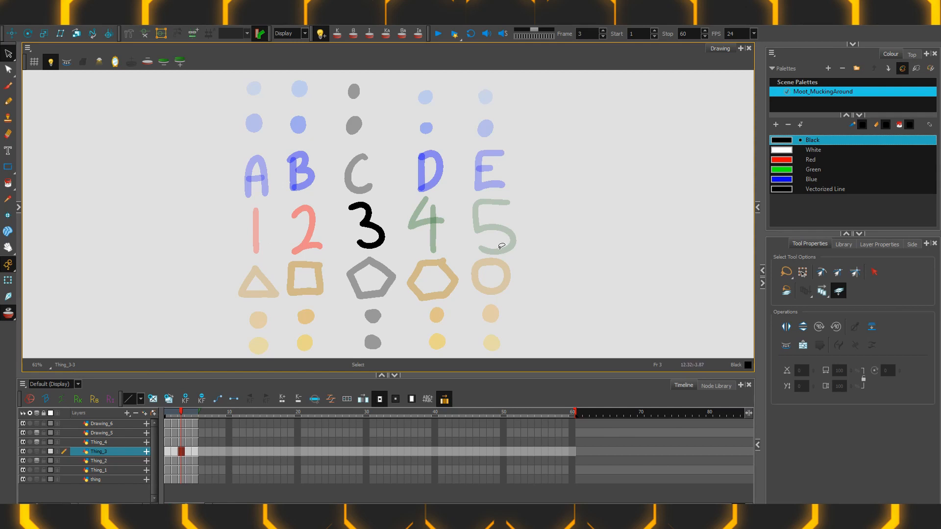
Mark the number row and the layers above and below it with temporary brush strokes, undoing each one
key(alt+b)
drag(340, 231, 106, 247)
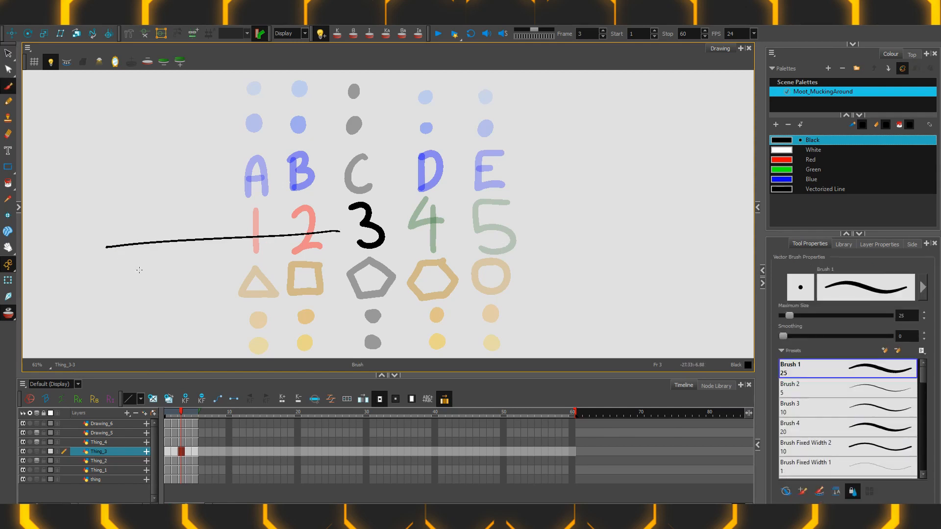
drag(404, 229, 680, 229)
key(ctrl+z)
key(ctrl+z)
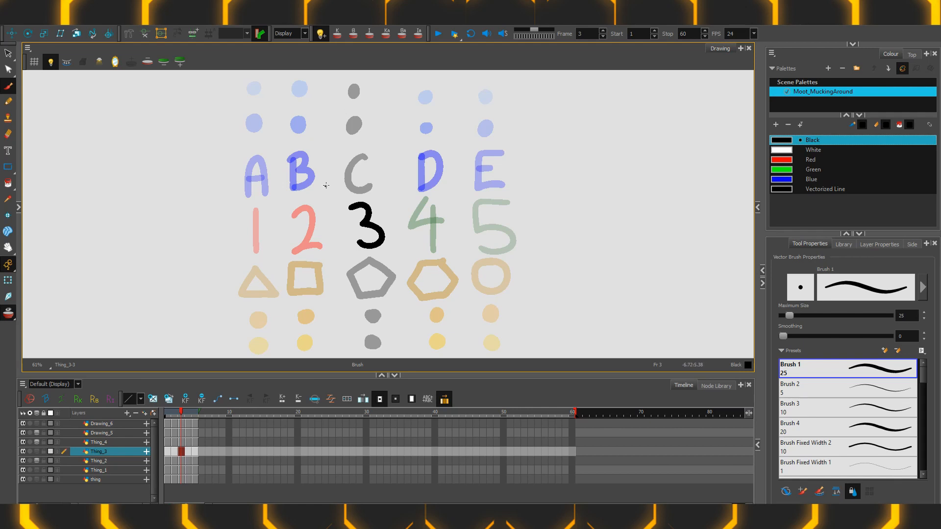
drag(326, 186, 328, 89)
key(ctrl+z)
drag(336, 266, 341, 357)
key(ctrl+z)
Select different layers from thing up to Drawing_6 to compare how neighbouring onion skins are coloured, then return to Thing_3
click(120, 461)
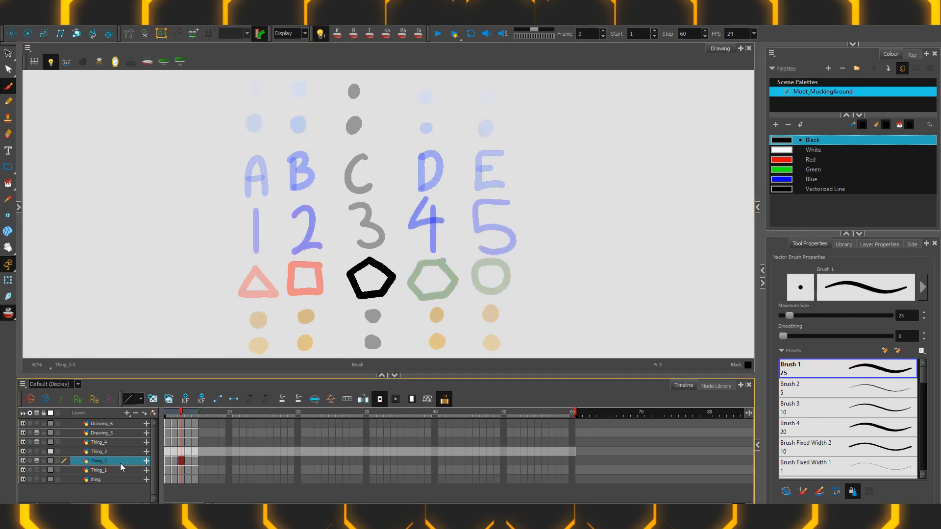
click(120, 470)
click(121, 461)
click(122, 472)
click(121, 479)
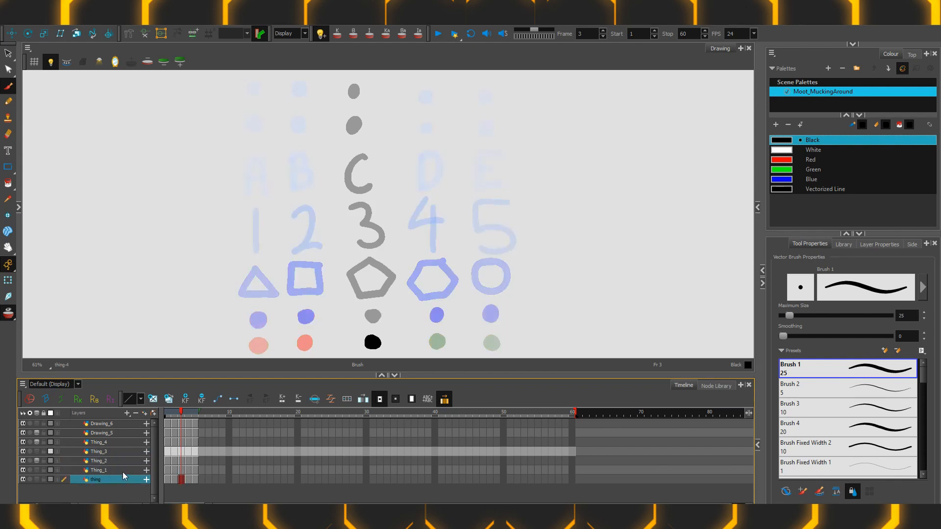
click(120, 460)
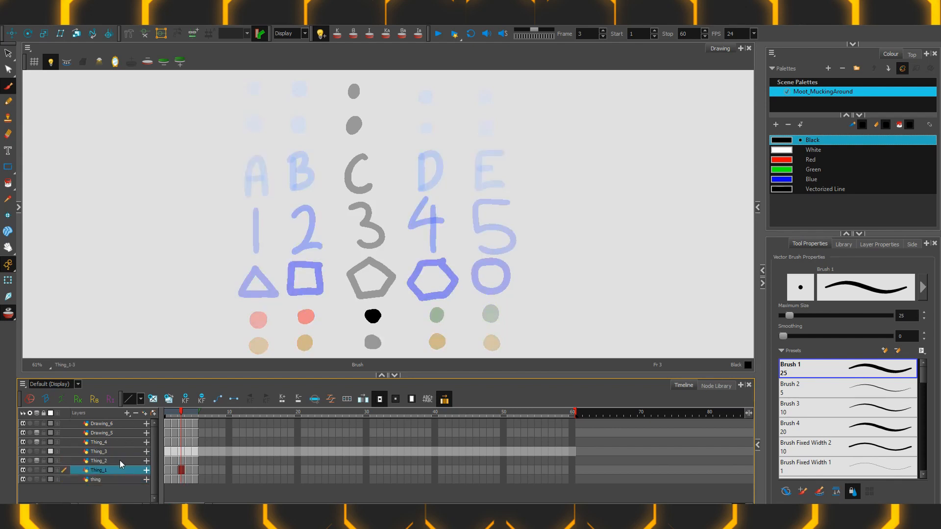
click(119, 451)
click(130, 423)
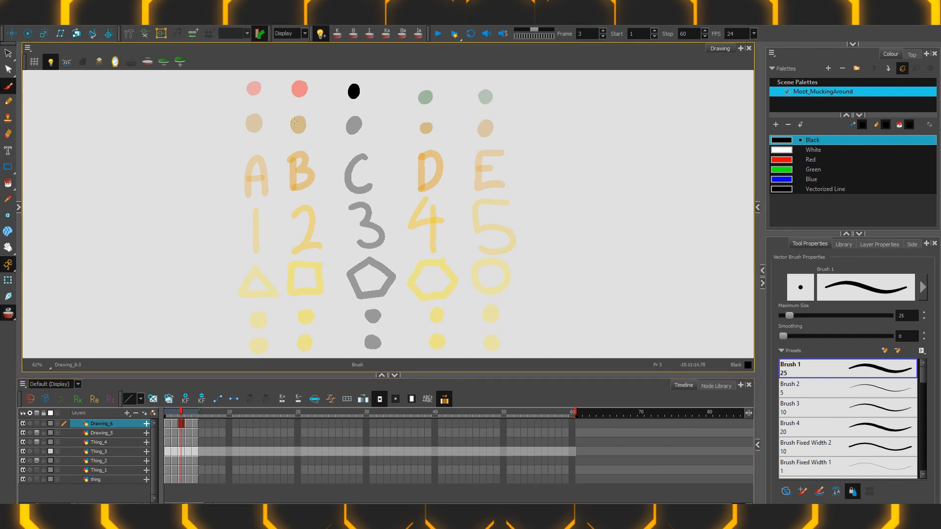
click(121, 451)
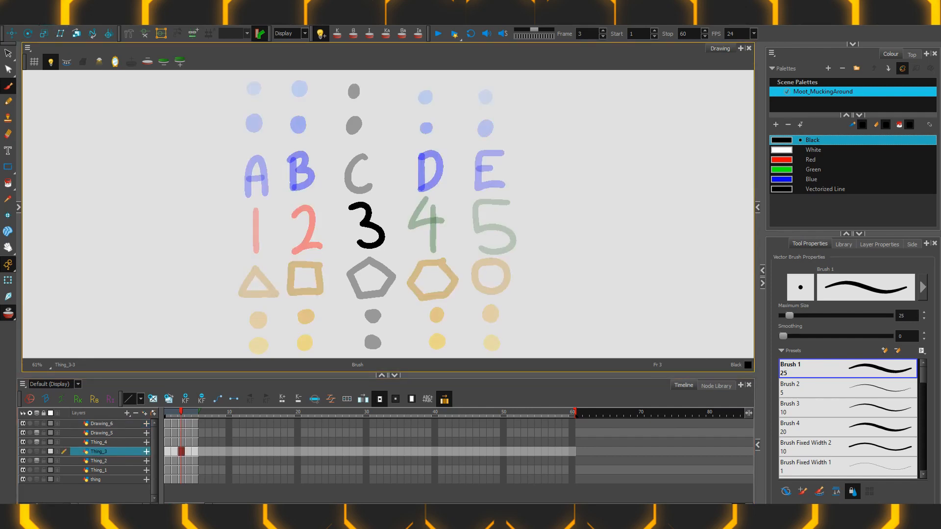
Set the "Onion Skin: 4th Next Element" colour to magenta in the drawing colour preferences
click(22, 19)
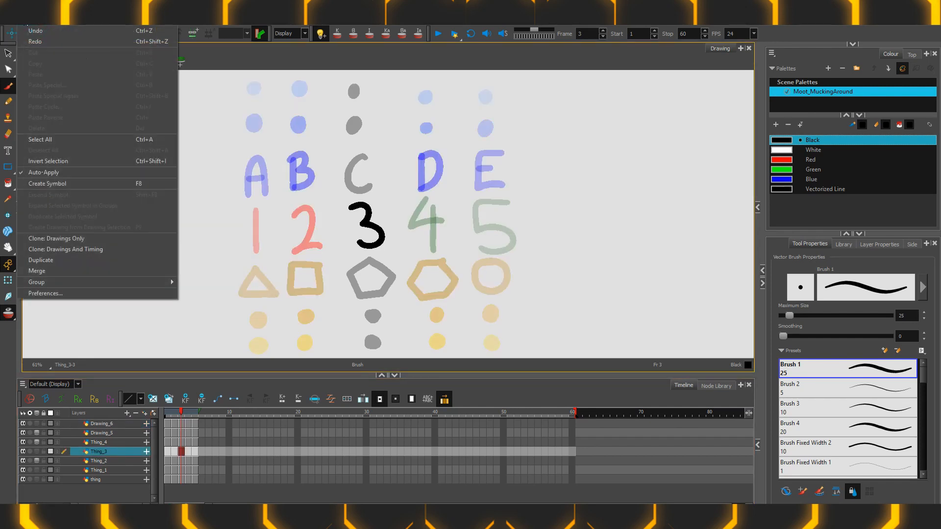
click(96, 296)
click(249, 84)
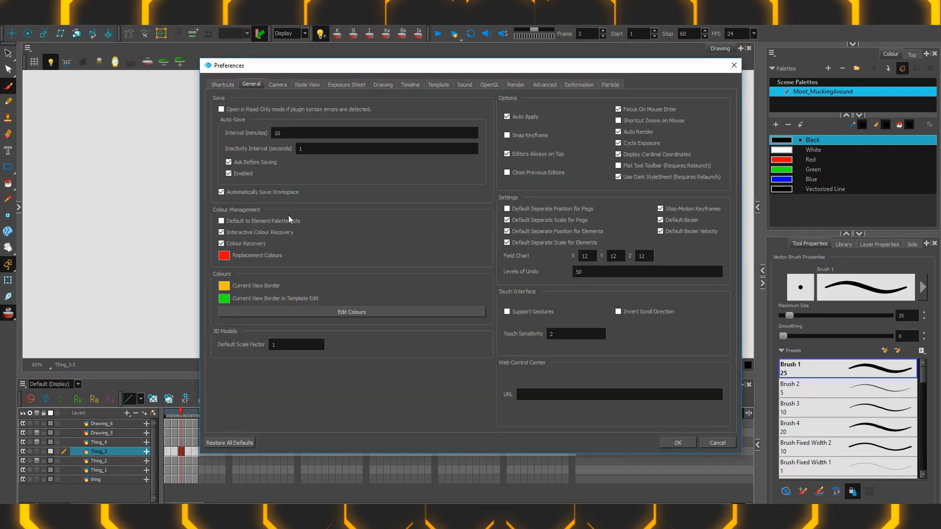
click(350, 317)
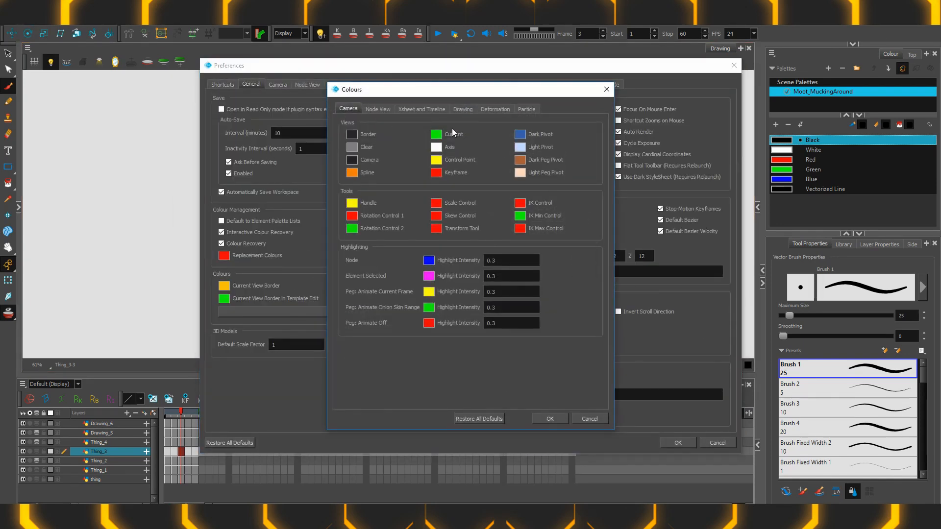
click(461, 108)
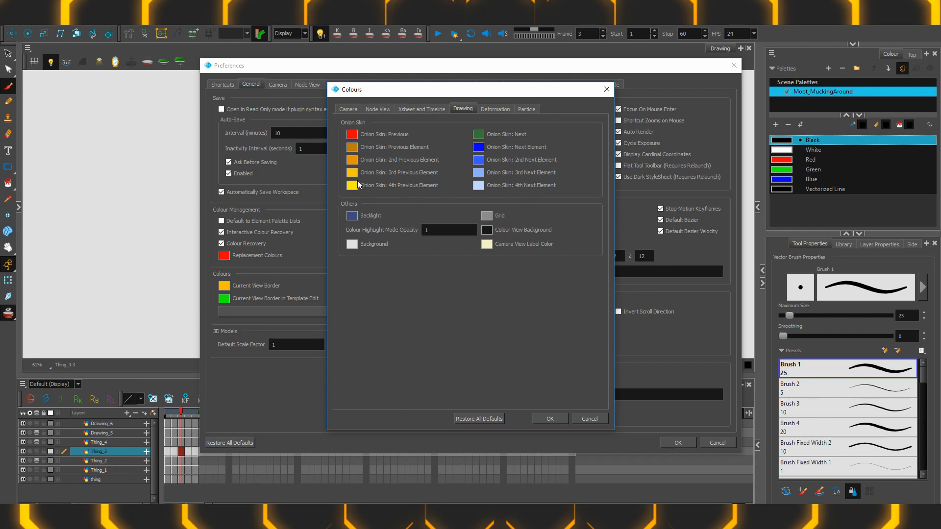
click(481, 187)
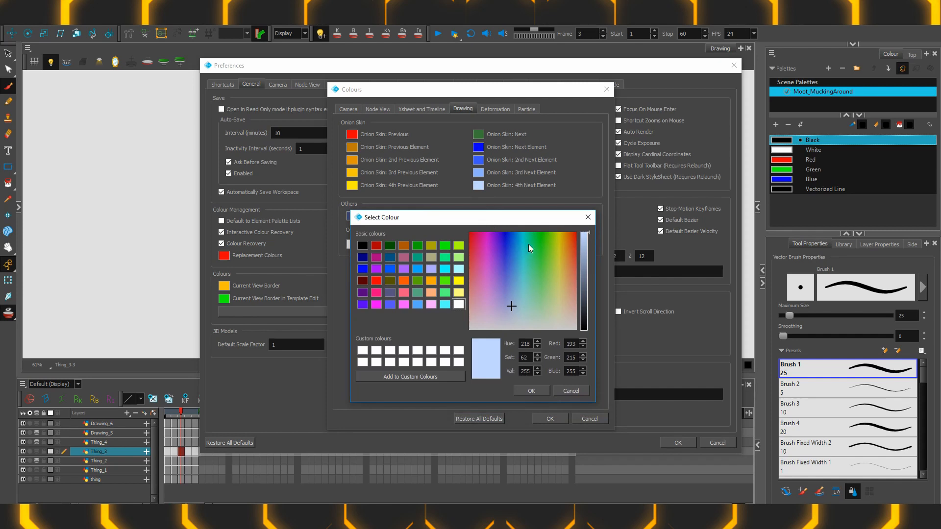
click(486, 234)
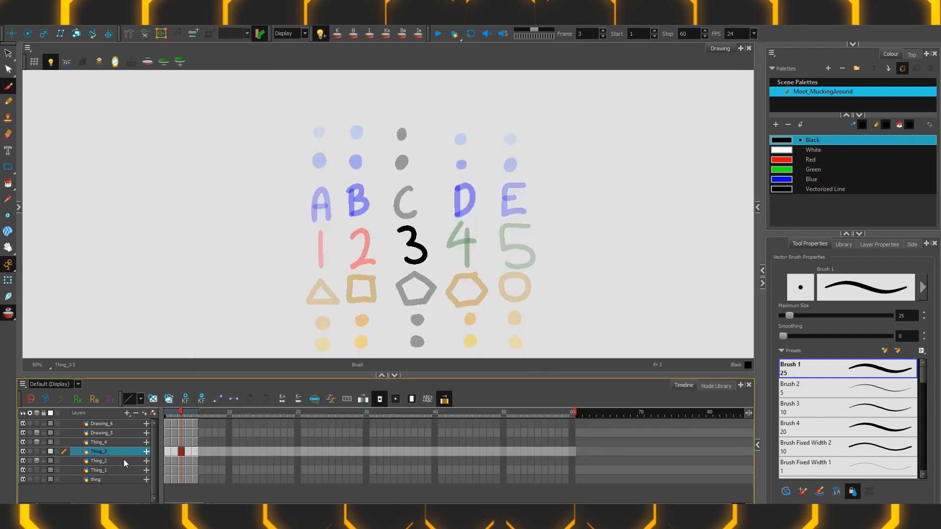
Check the changed onion skin colour from the Thing_2 and thing layers, then reselect Thing_3
click(124, 461)
click(120, 479)
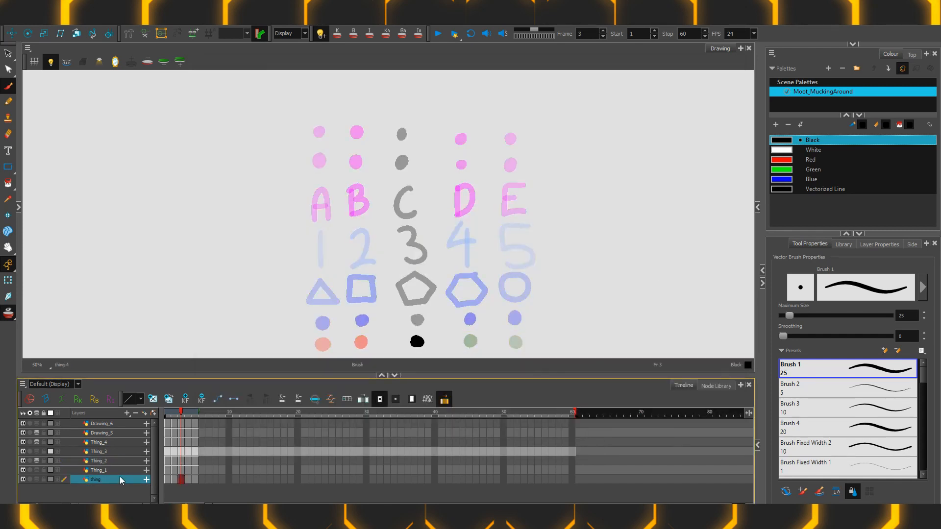
click(119, 451)
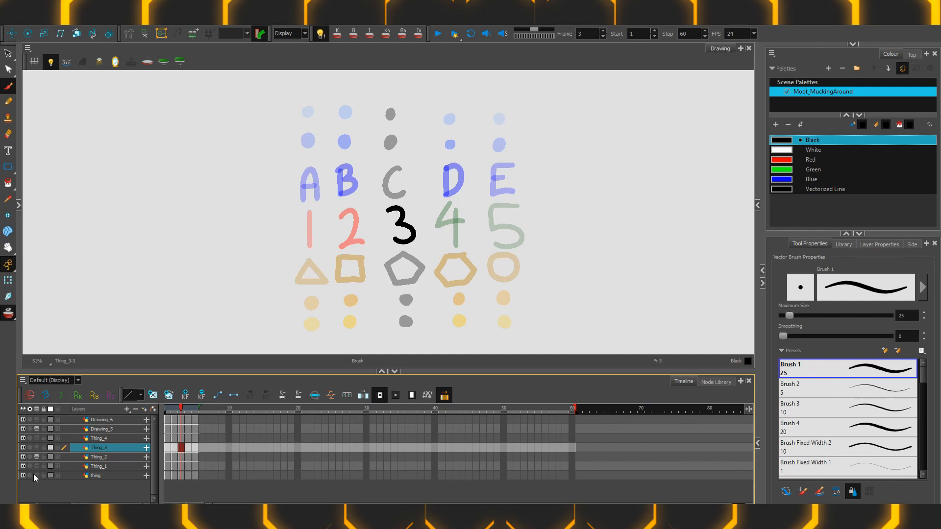
Hide the Thing_4 layer
click(22, 438)
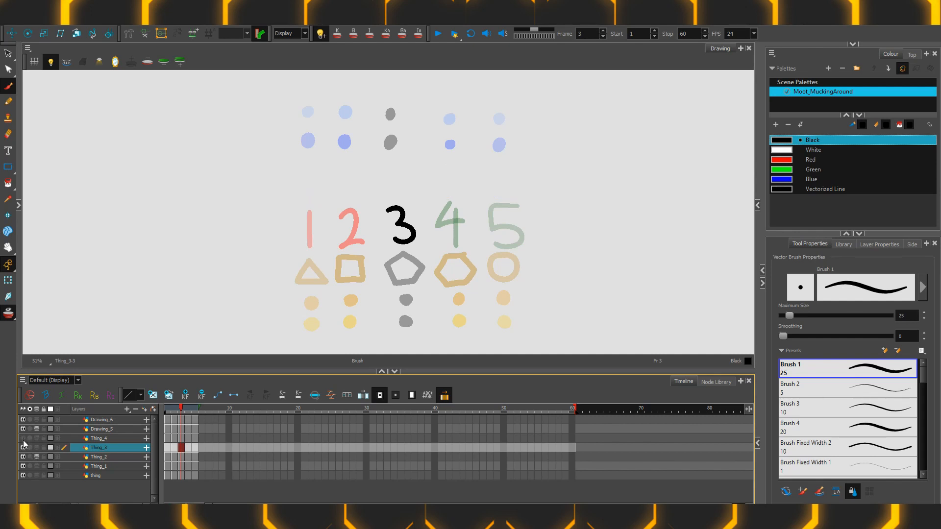
Hide the Drawing_5 layer and try to make the hidden Thing_4 and Drawing_5 layers active
click(24, 429)
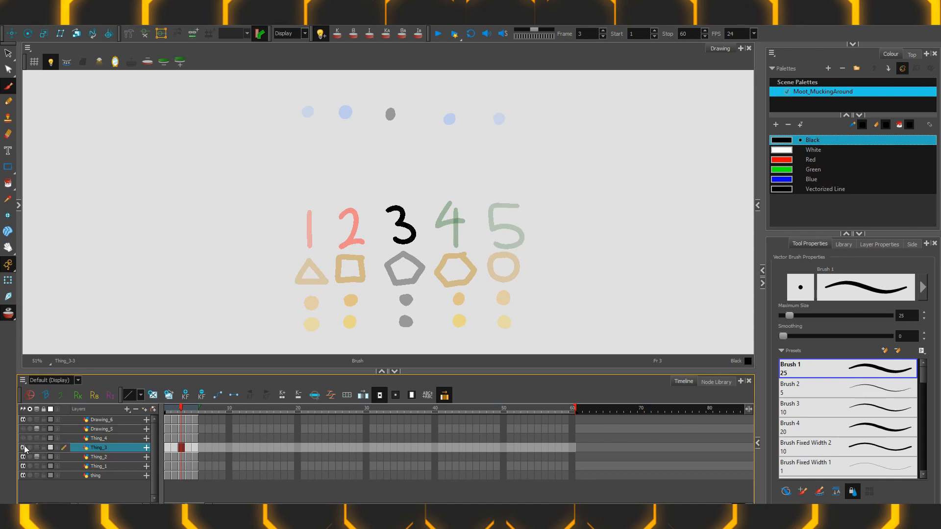
click(113, 439)
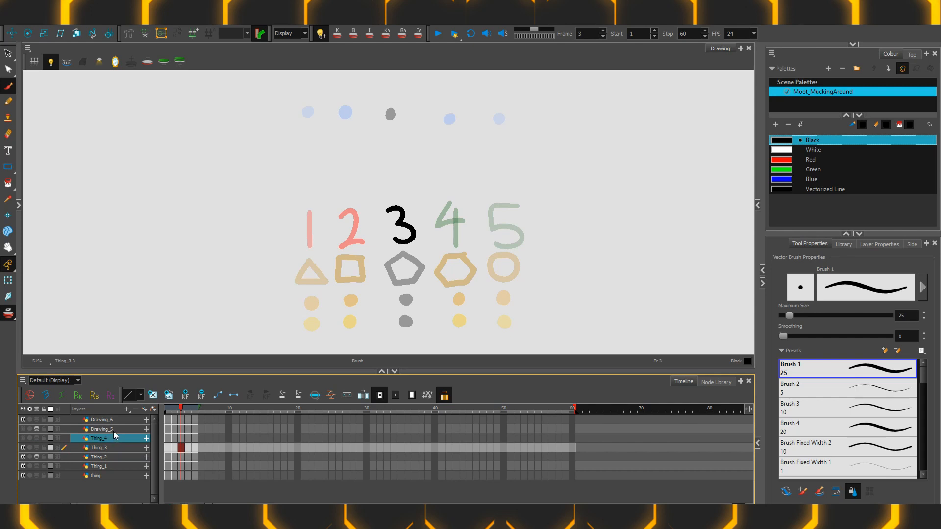
click(113, 431)
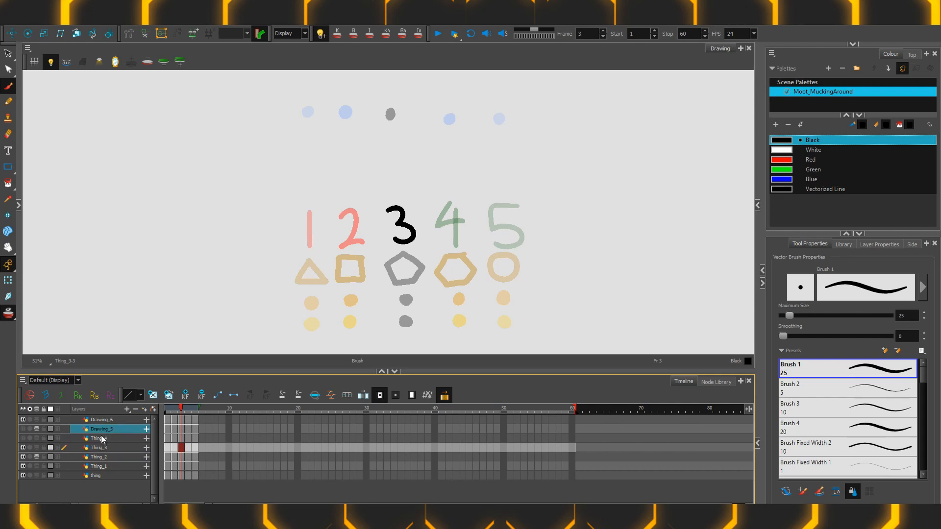
click(107, 440)
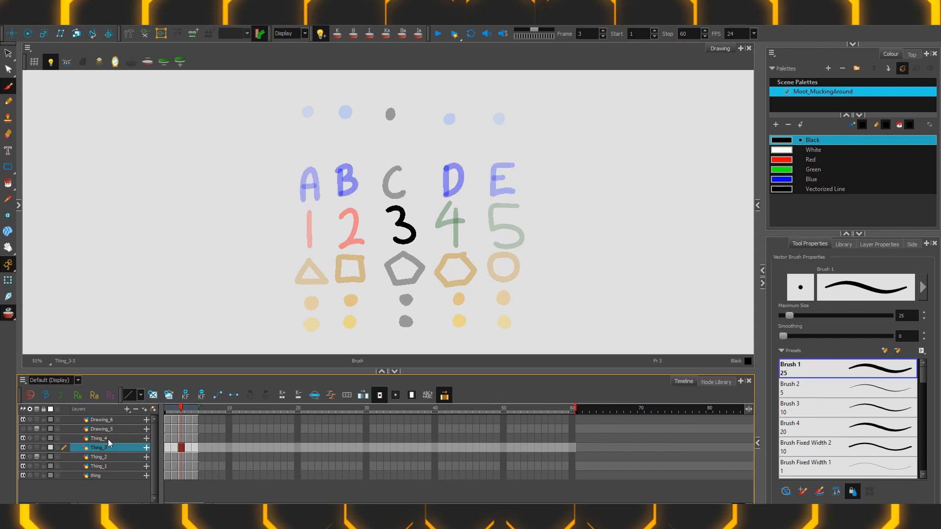
Lock the Thing_4 layer and try to make it active while it is locked
click(44, 437)
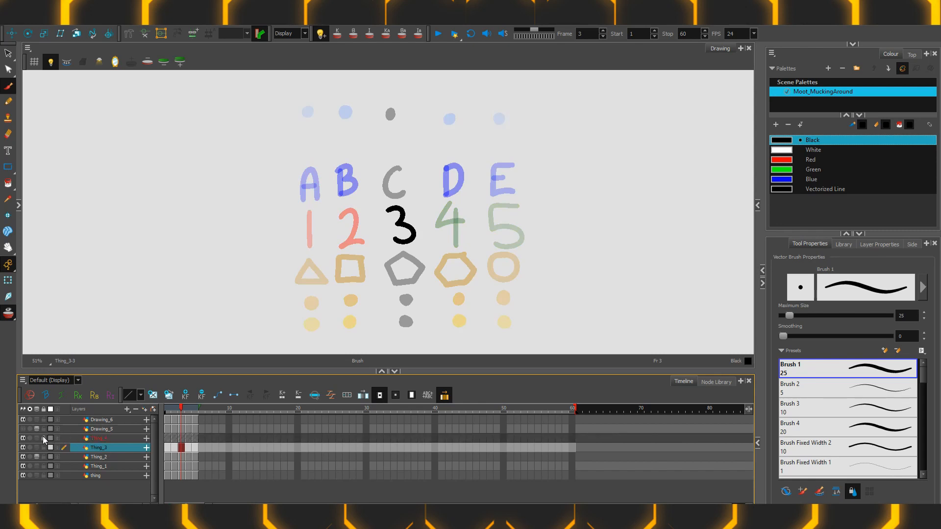
click(105, 439)
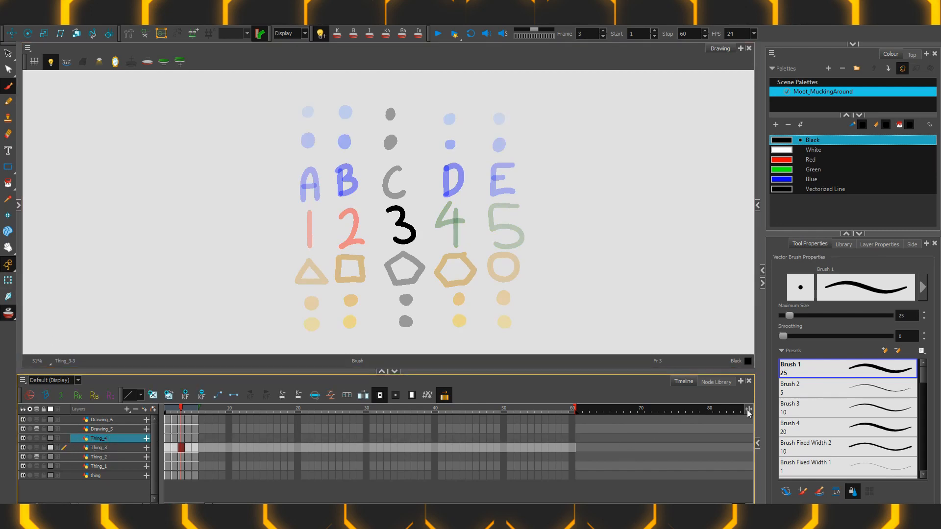
Reveal the Onion Skin view beside the timeline and set the onion skins to Coloured Outline
drag(756, 416, 467, 406)
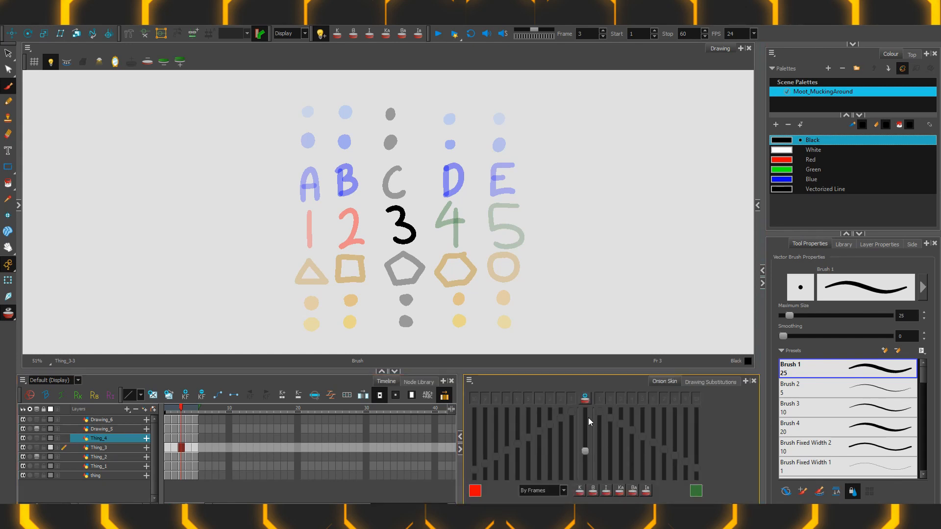
click(469, 380)
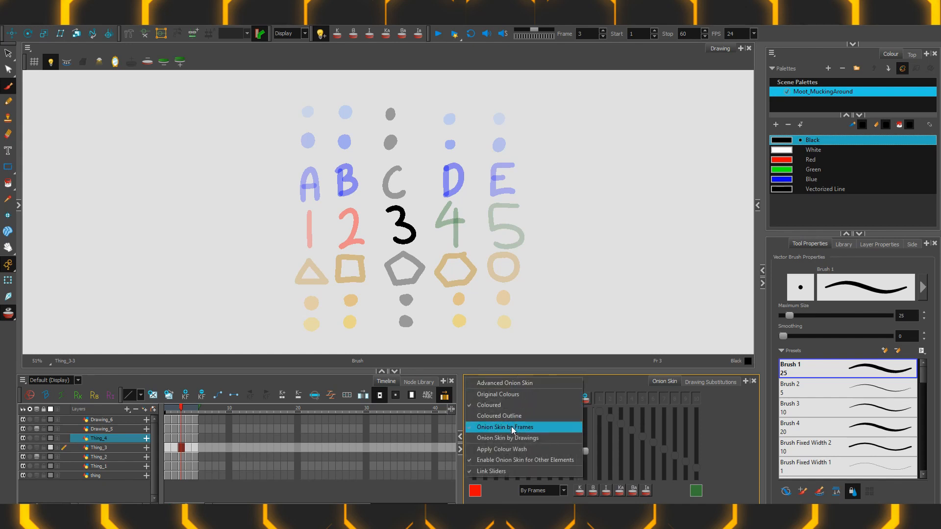
click(488, 417)
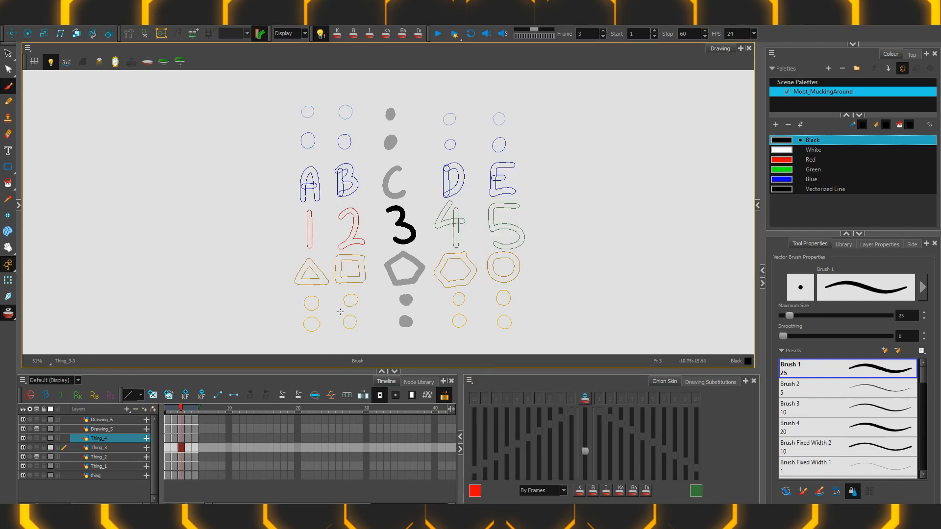
Set the onion skins to Coloured, compare with Original Colours, and return to Coloured
click(471, 381)
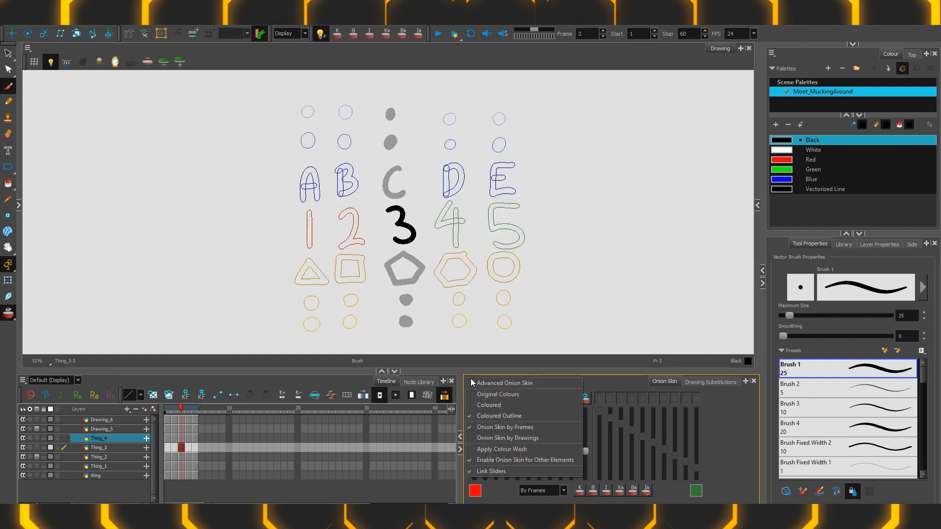
click(503, 406)
click(471, 381)
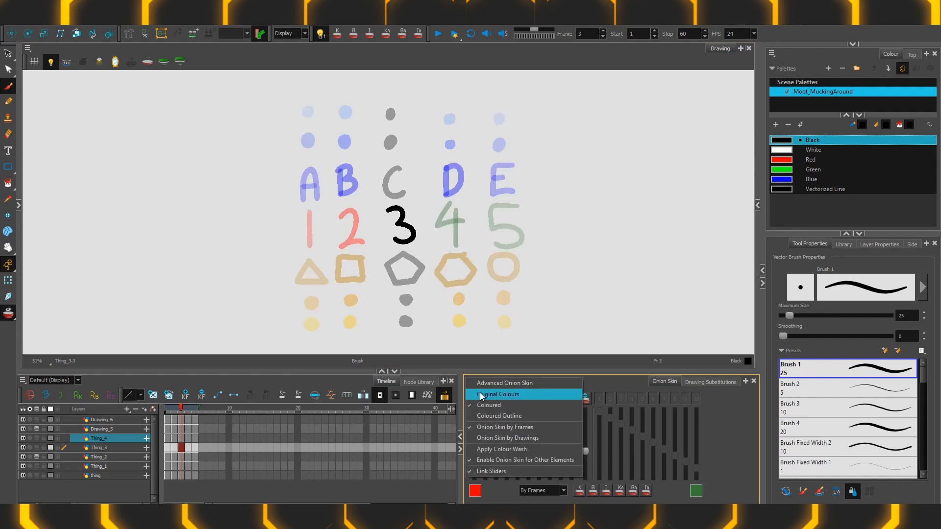
click(480, 395)
click(471, 382)
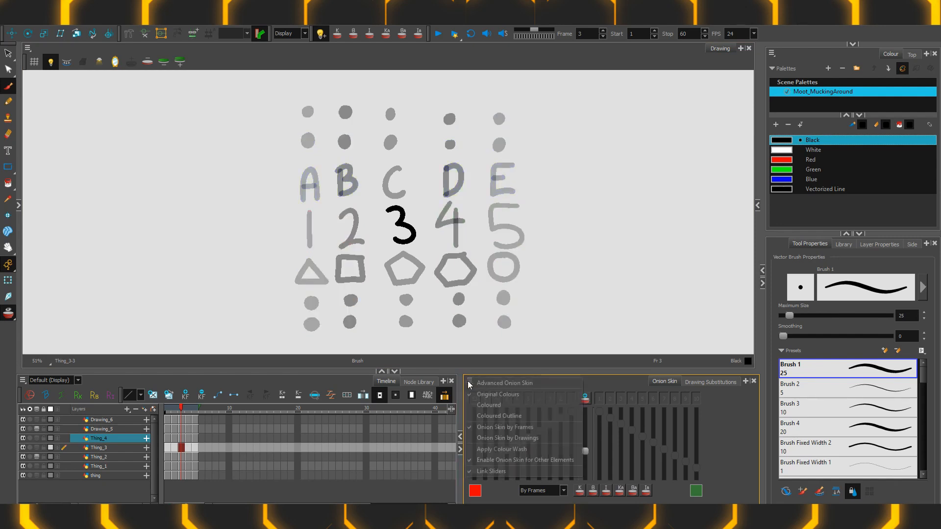
click(485, 406)
Disable the onion skin for other elements, then enable it again
click(468, 378)
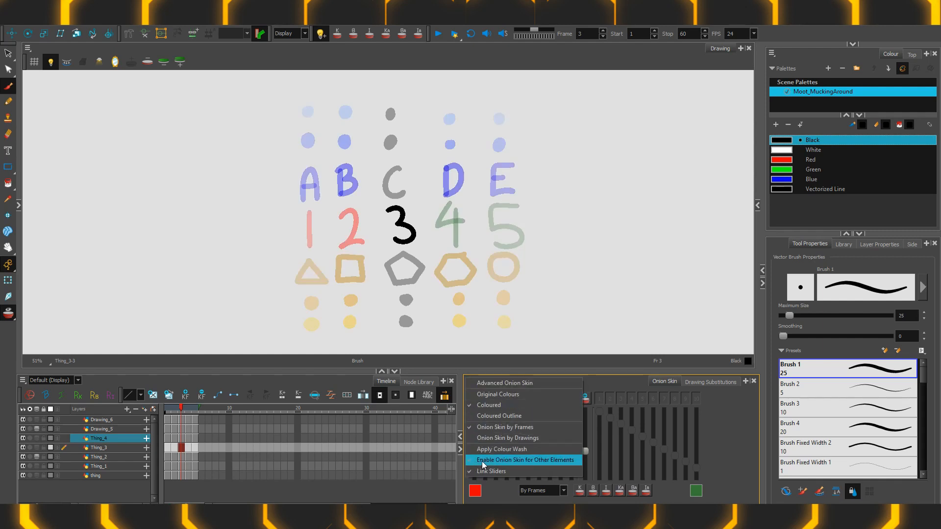
click(551, 464)
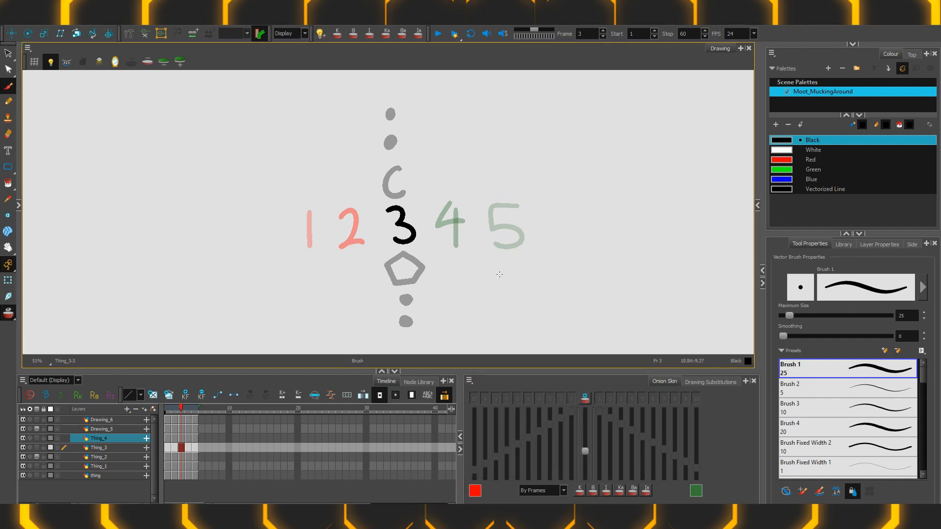
click(322, 37)
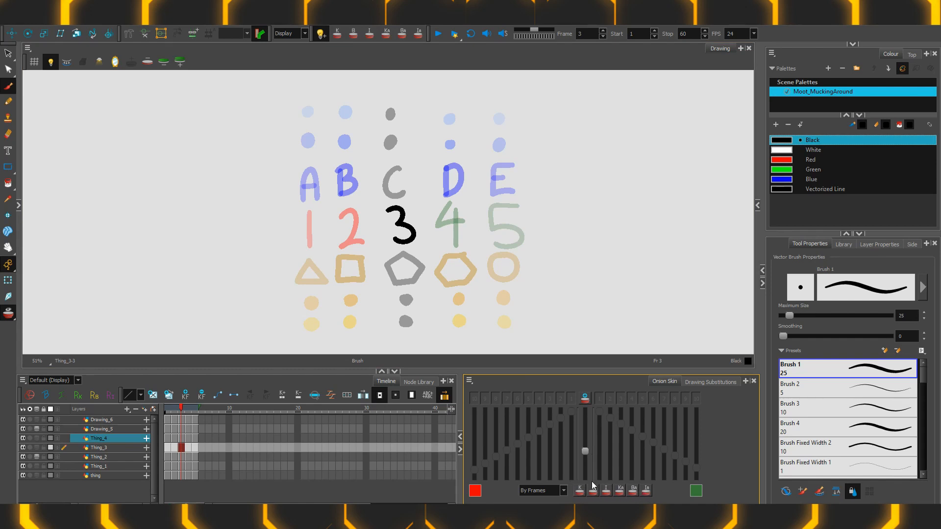
Lasso across the rows of drawings with the Select tool to select the number 3 on Thing_3
key(alt+s)
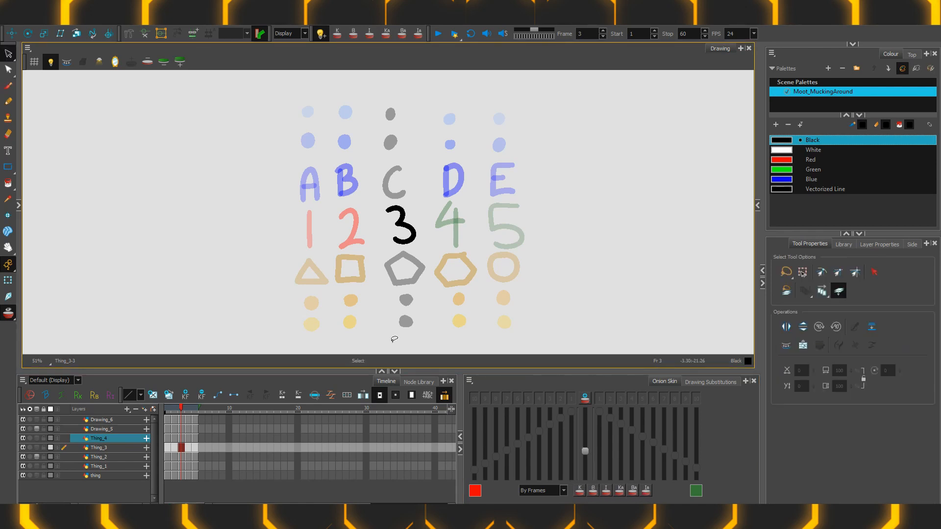
mouse_move(554, 166)
mouse_down()
mouse_move(535, 129)
mouse_move(418, 82)
mouse_move(275, 130)
mouse_move(239, 260)
mouse_move(301, 342)
mouse_move(519, 358)
mouse_move(583, 302)
mouse_move(602, 246)
mouse_move(599, 160)
mouse_move(560, 111)
mouse_move(415, 74)
mouse_move(191, 111)
mouse_move(170, 174)
mouse_move(189, 270)
mouse_up()
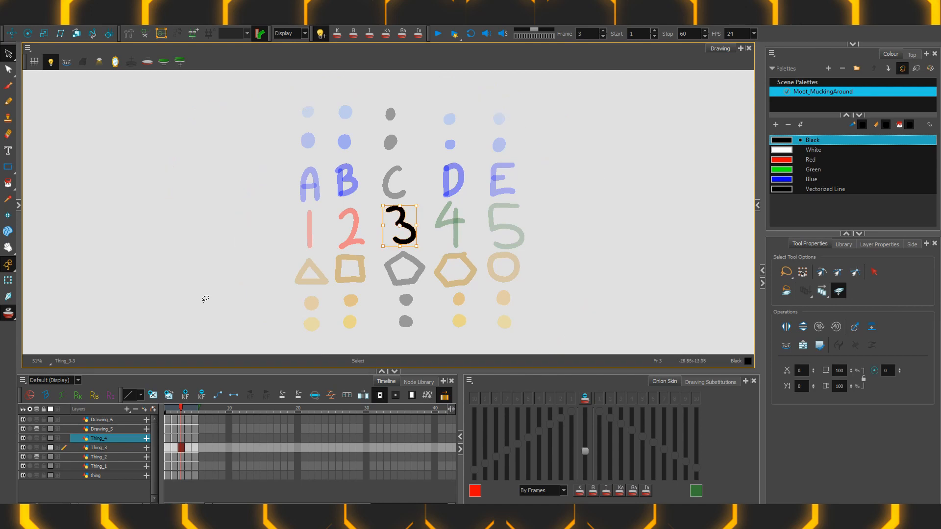